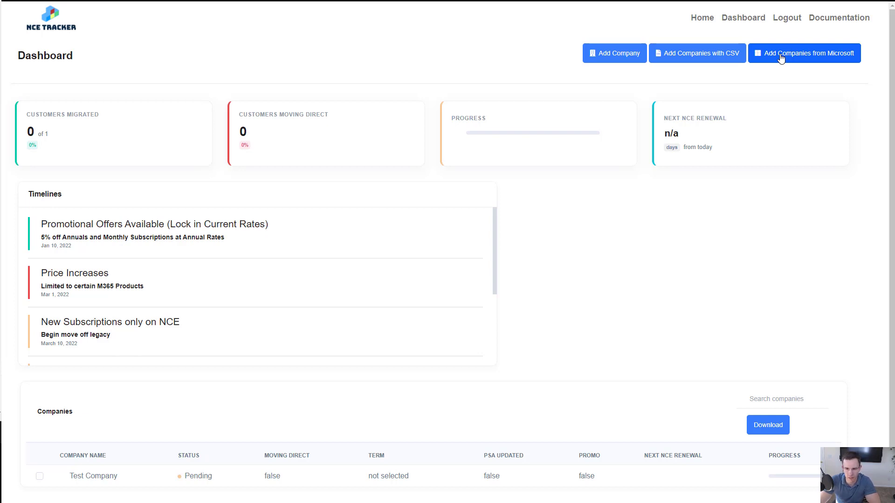
# Start Add Companies from Microsoft and consent to Partner Center access for the whole organization
pyautogui.click(781, 59)
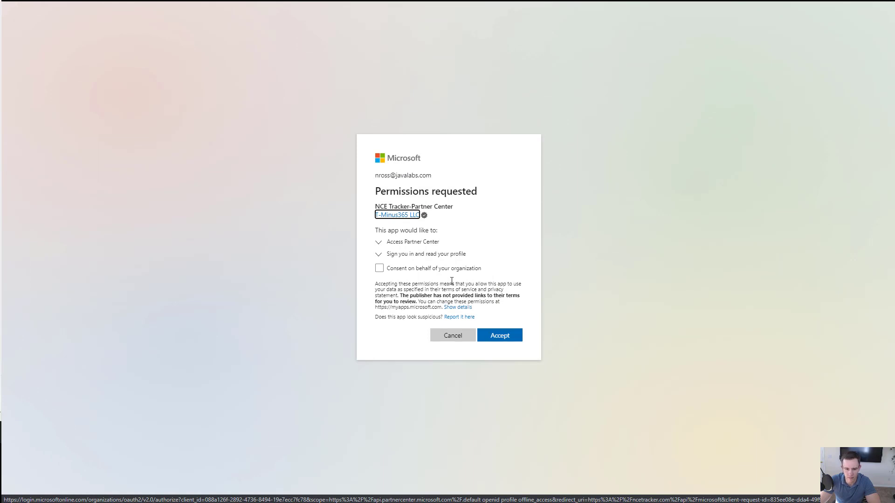
pyautogui.click(430, 270)
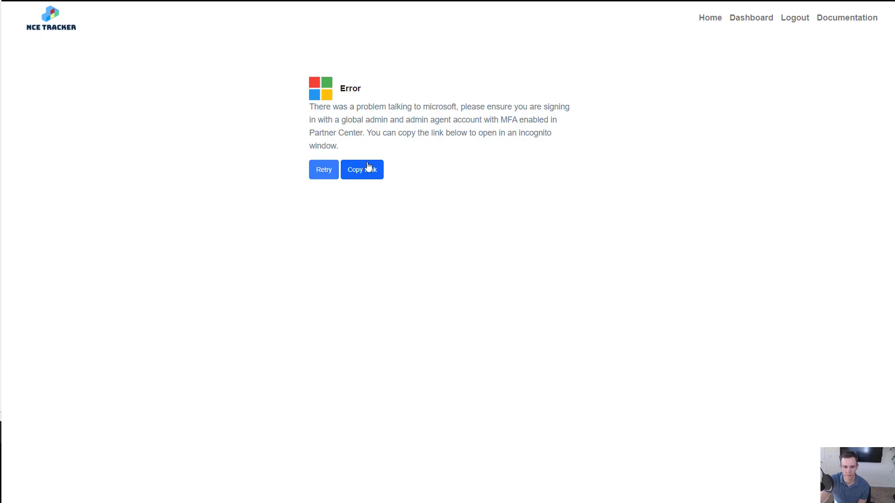
# Copy the sign-in link from the error page to retry and reach the company import list
pyautogui.click(367, 171)
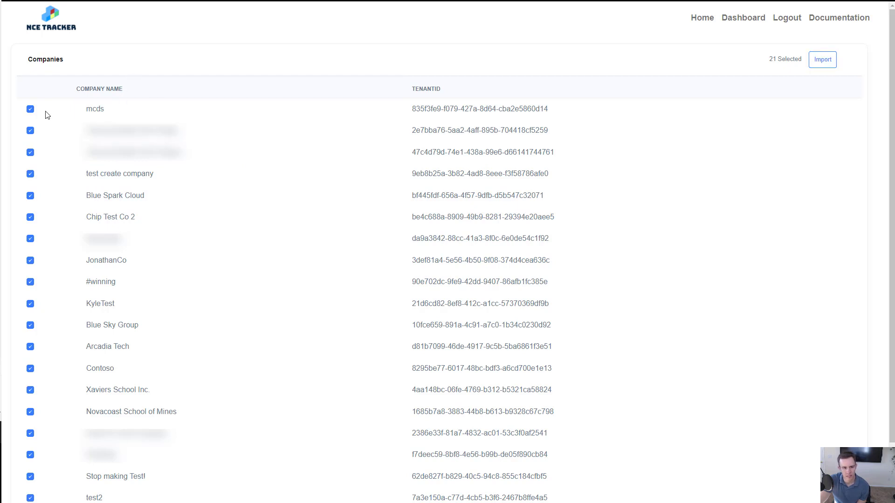
# Exclude mcds and import the remaining 20 Partner Center companies
pyautogui.click(30, 109)
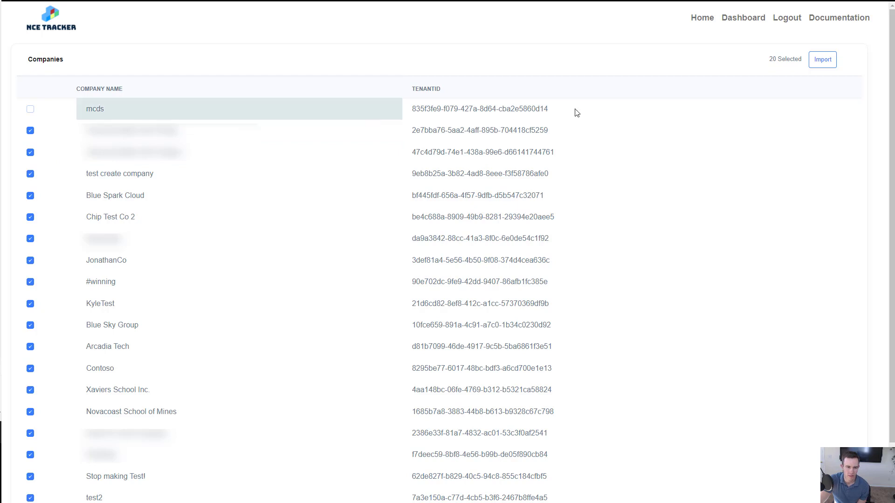
pyautogui.click(822, 60)
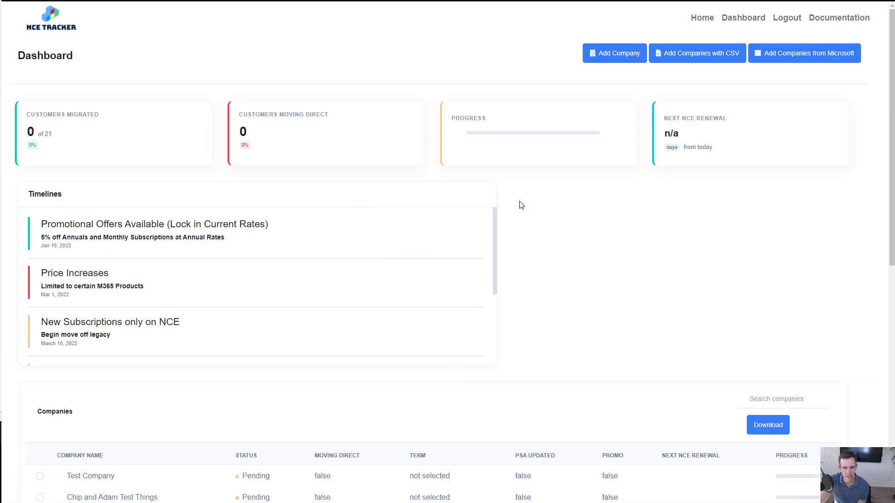
pyautogui.scroll(-2, 519, 205)
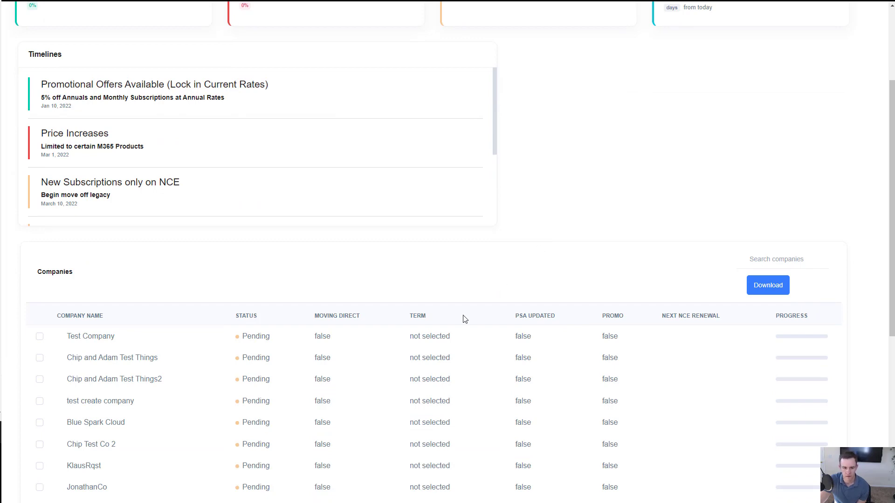
pyautogui.scroll(2, 463, 318)
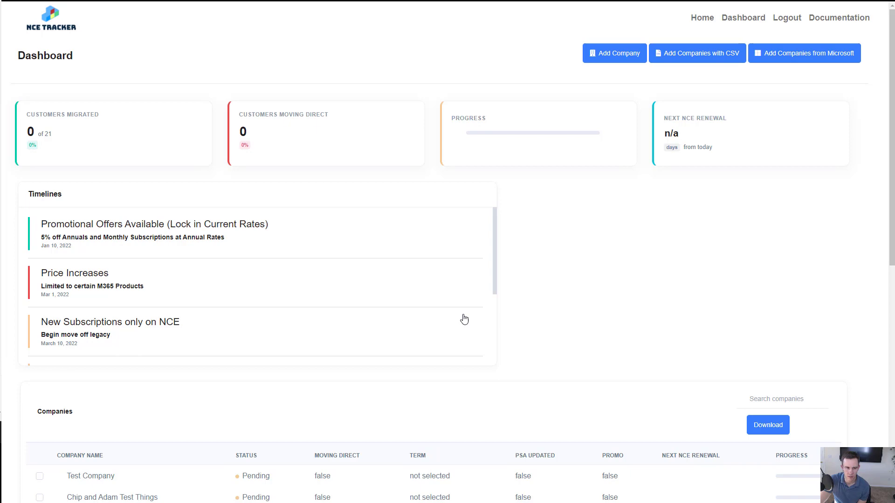
pyautogui.scroll(-3, 464, 319)
pyautogui.scroll(-3, 463, 315)
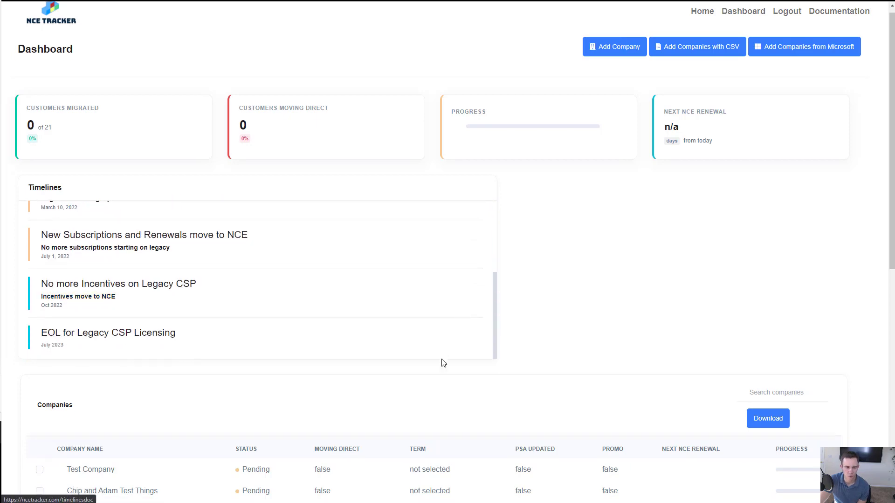
pyautogui.scroll(-3, 441, 364)
pyautogui.scroll(-2, 154, 309)
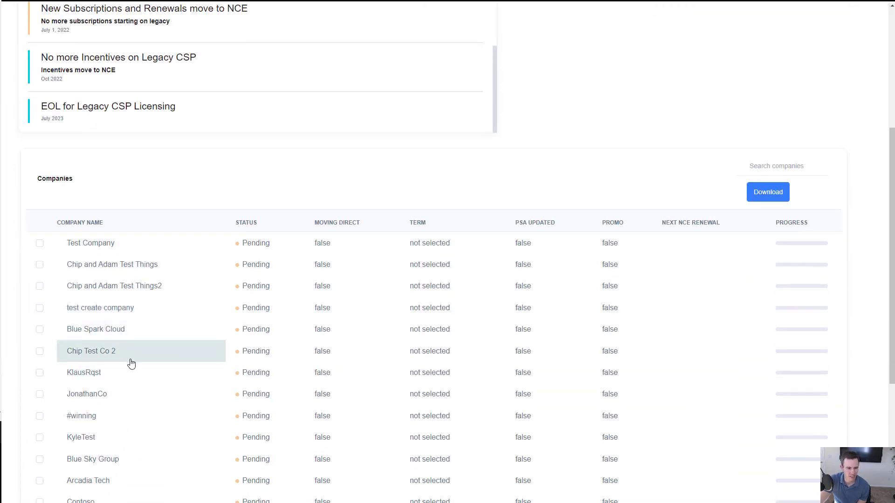
pyautogui.scroll(-2, 133, 357)
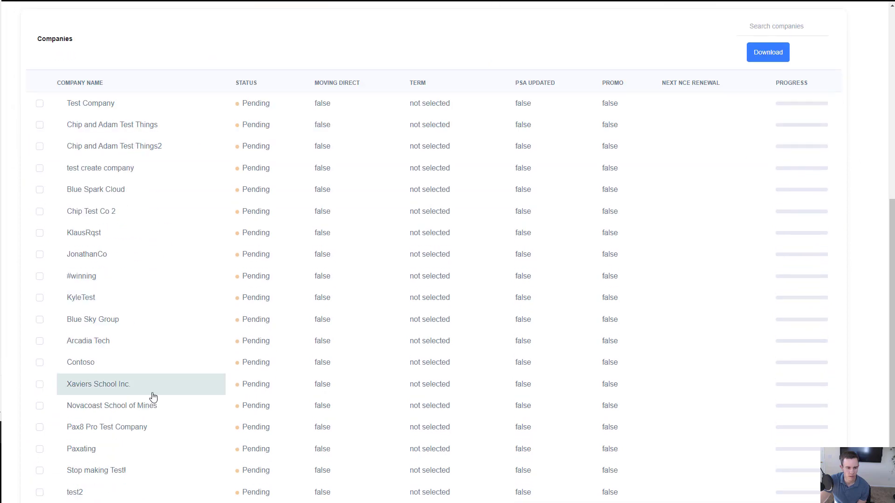
# View Novacoast School of Mines' company page with its nine legacy Microsoft products
pyautogui.click(154, 406)
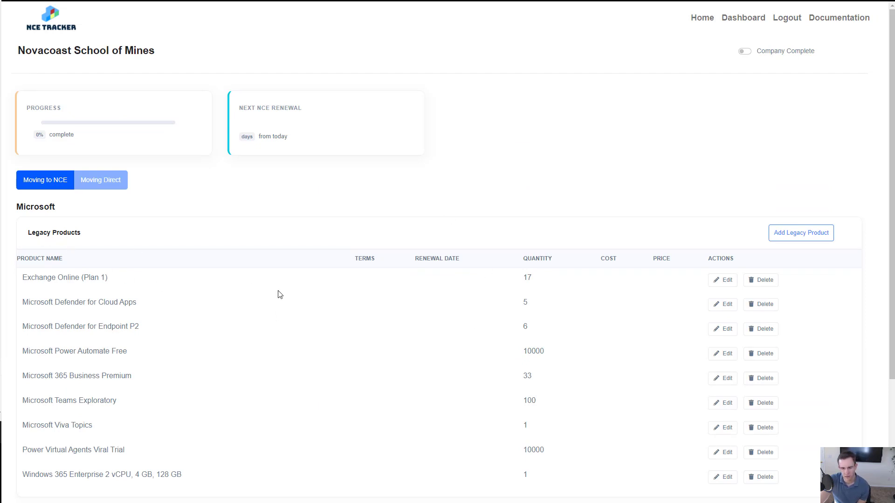
pyautogui.scroll(-2, 280, 294)
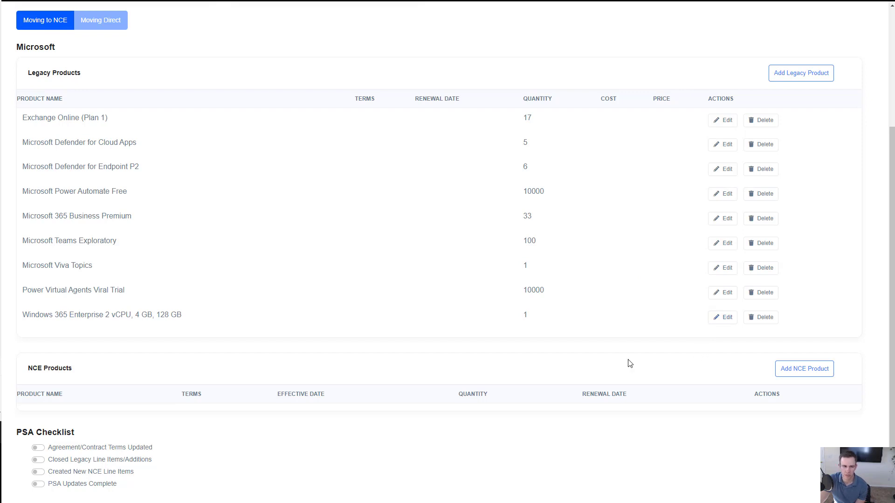
pyautogui.scroll(3, 619, 325)
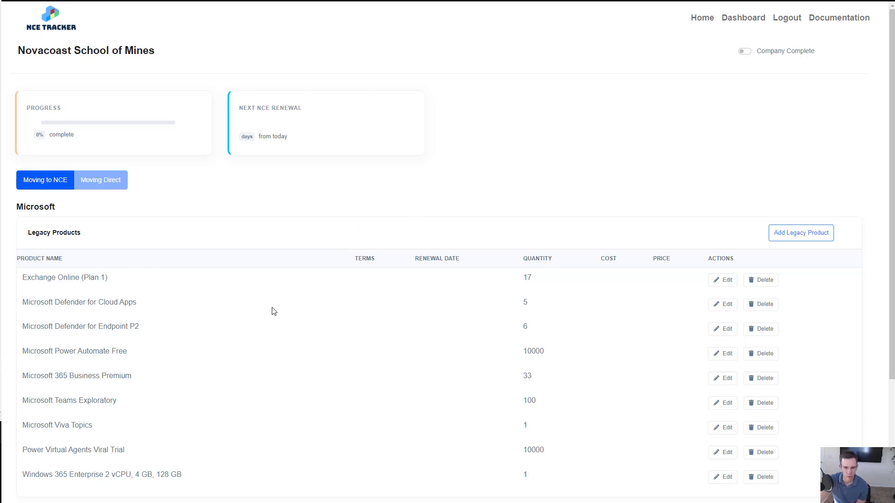
pyautogui.scroll(-2, 570, 275)
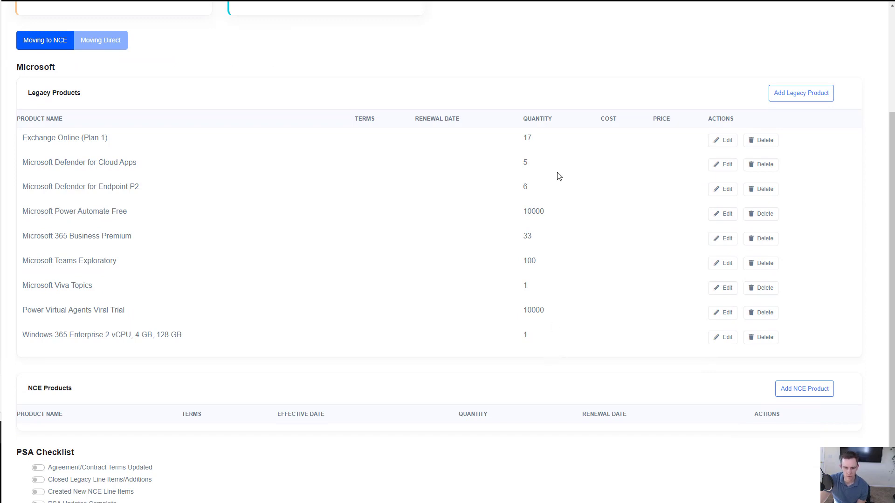
pyautogui.scroll(2, 580, 307)
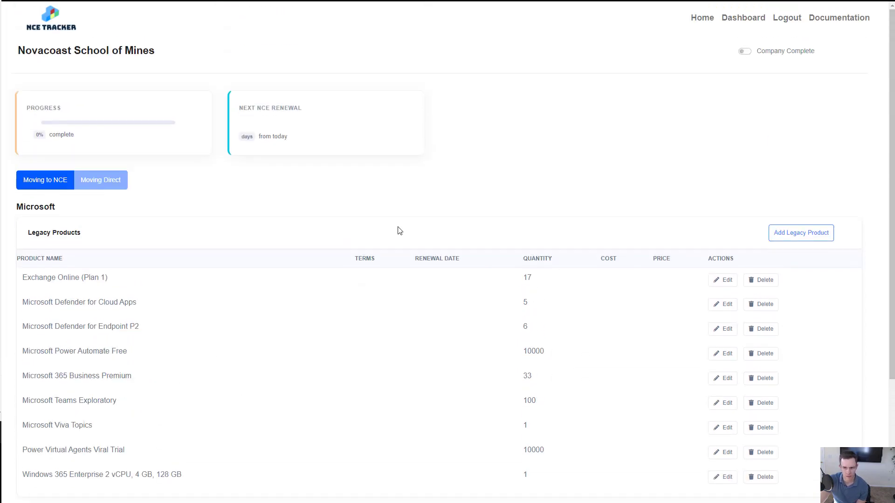
# Browse the documentation's Adding Customer Data section and the Release 1.1.0 release notes
pyautogui.click(816, 18)
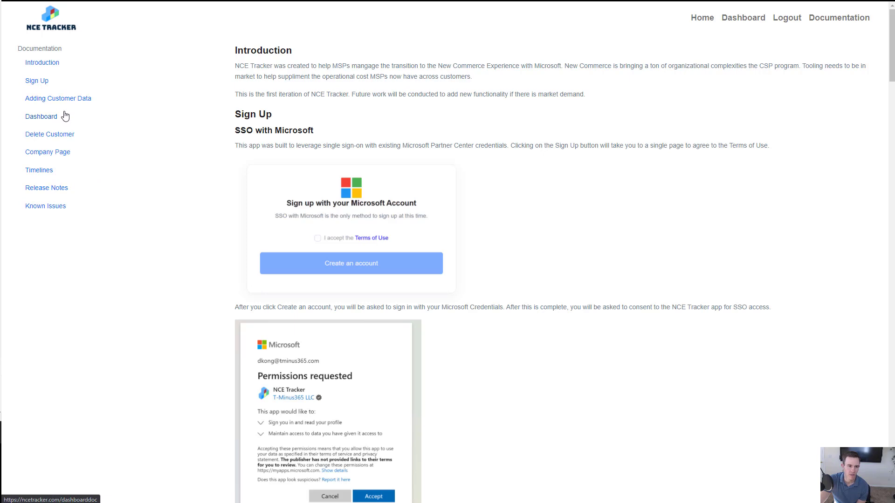
pyautogui.click(59, 99)
pyautogui.scroll(-5, 260, 222)
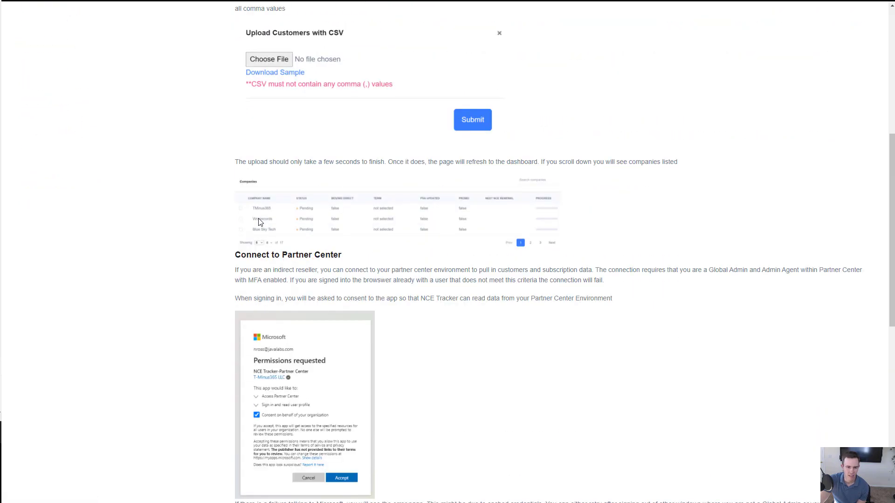
pyautogui.scroll(3, 259, 223)
pyautogui.scroll(2, 192, 183)
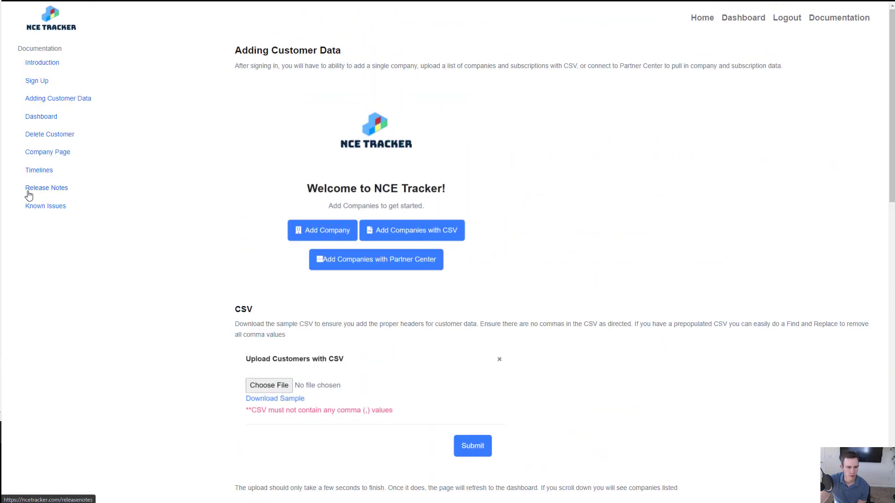
pyautogui.click(29, 191)
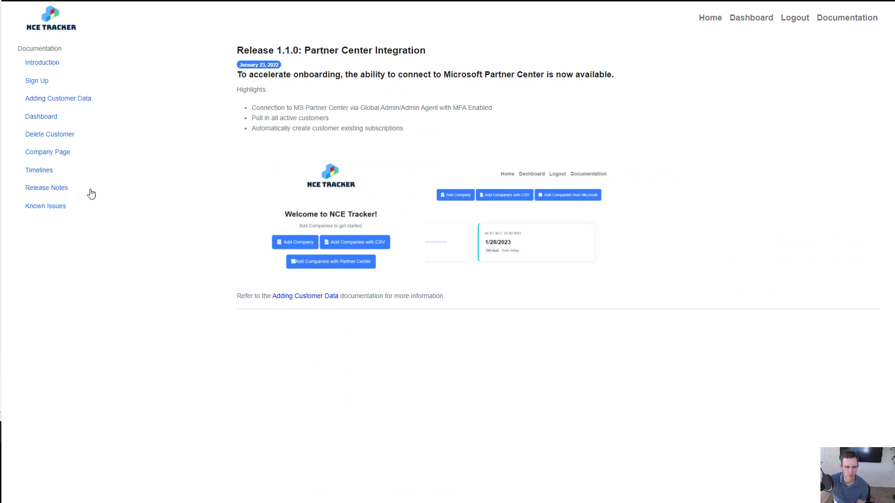
# Review the Known Issues list, including failed Partner Center imports
pyautogui.click(61, 206)
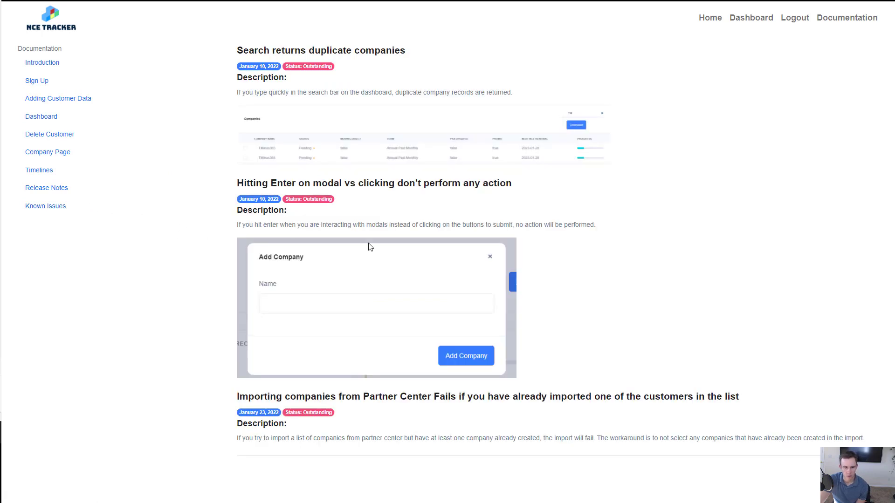